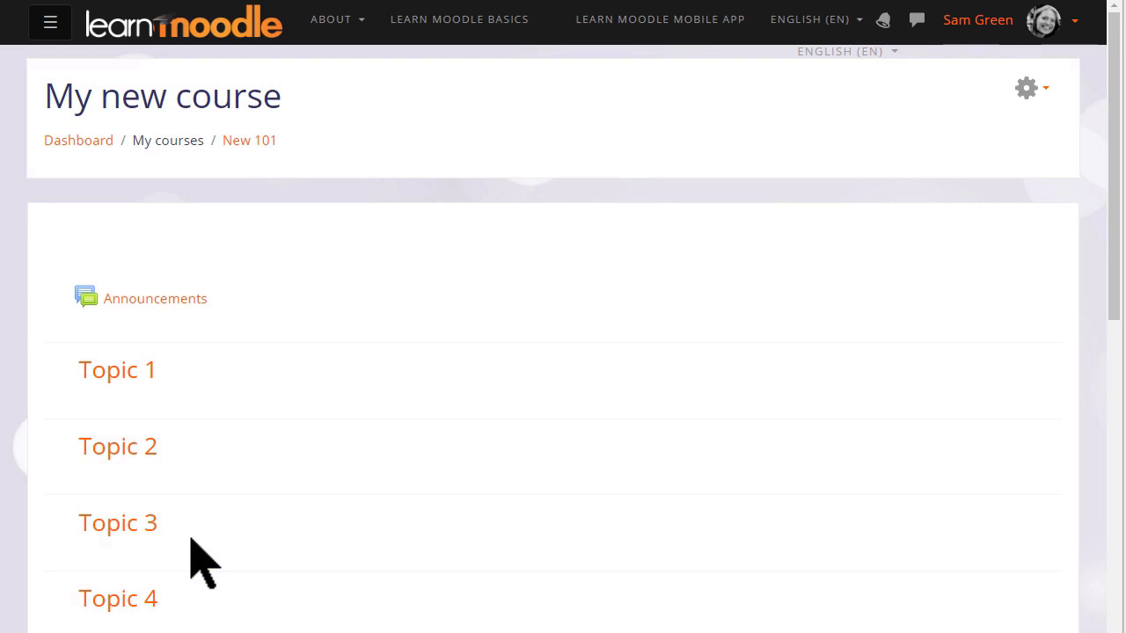
Open the course's settings for editing and change the course full name to "Basic French".
left_click(1049, 93)
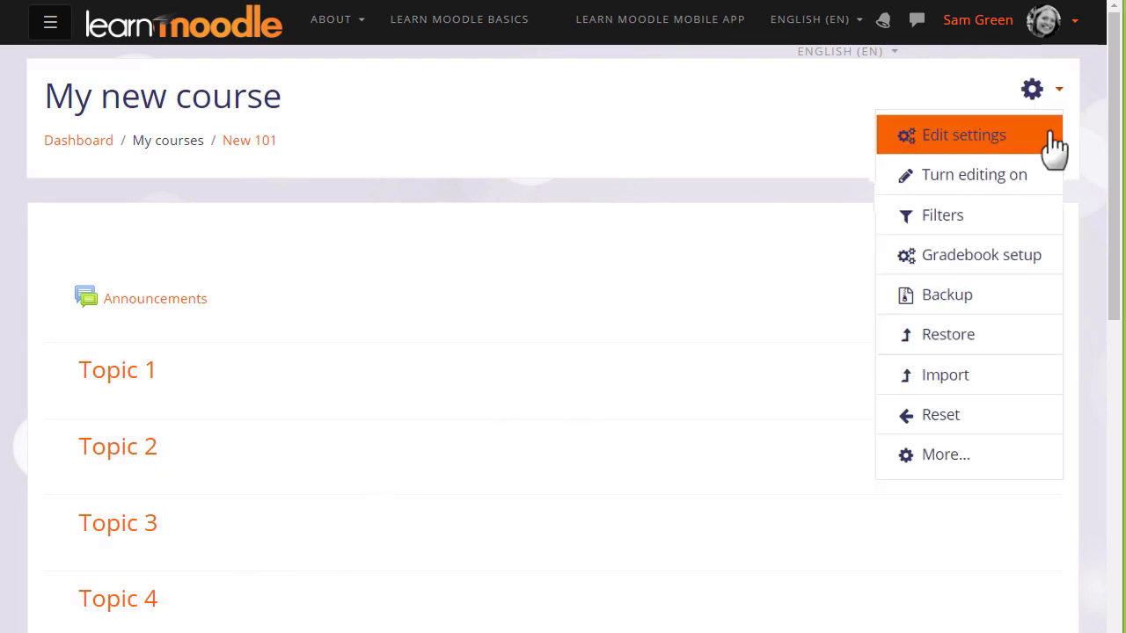
left_click(1052, 149)
key("BackSpace")
key("BackSpace")
key("BackSpace")
key("BackSpace")
key("BackSpace")
key("BackSpace")
key("BackSpace")
key("BackSpace")
key("BackSpace")
key("BackSpace")
key("BackSpace")
key("BackSpace")
key("BackSpace")
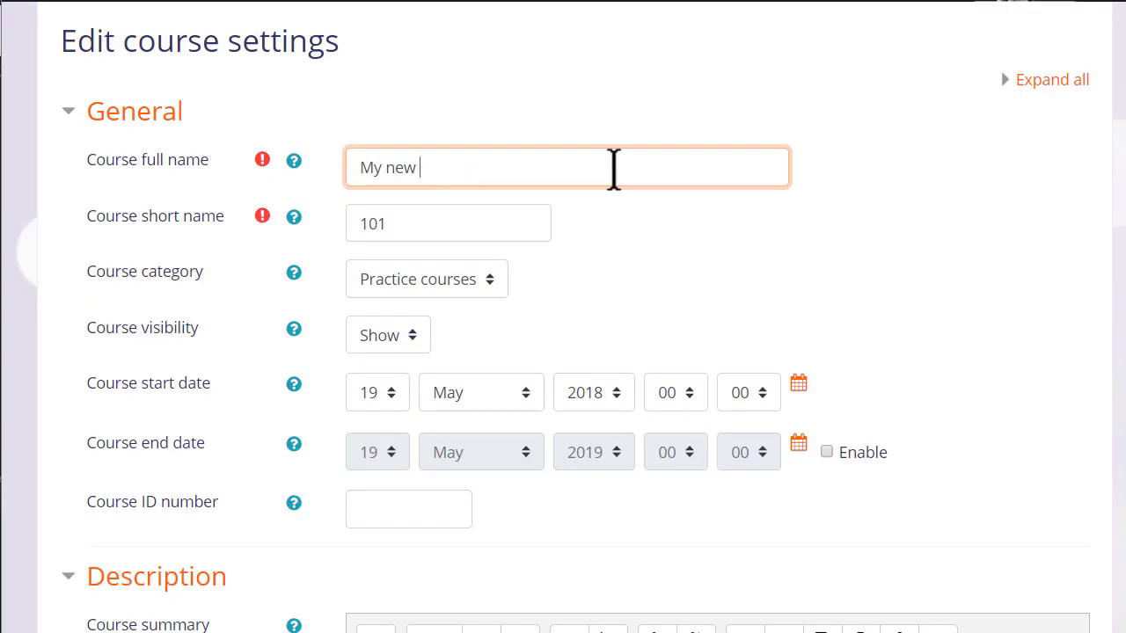
type("ba")
key("BackSpace")
key("BackSpace")
type("Basic French")
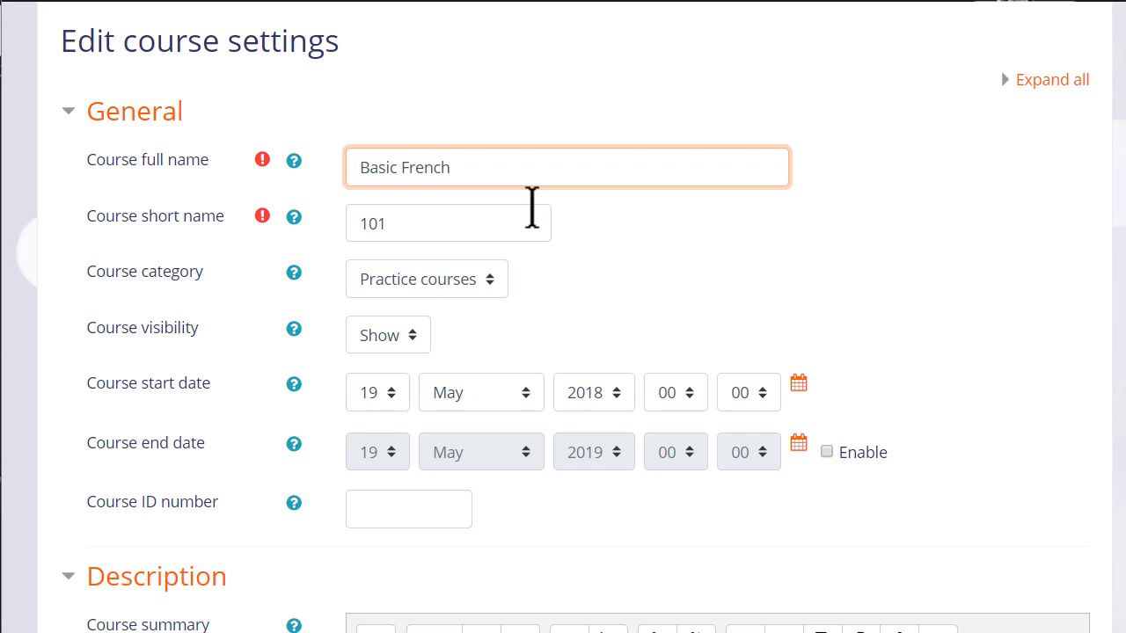
Replace the course short name with "French".
left_click(531, 211)
key("BackSpace")
key("BackSpace")
key("BackSpace")
type("French")
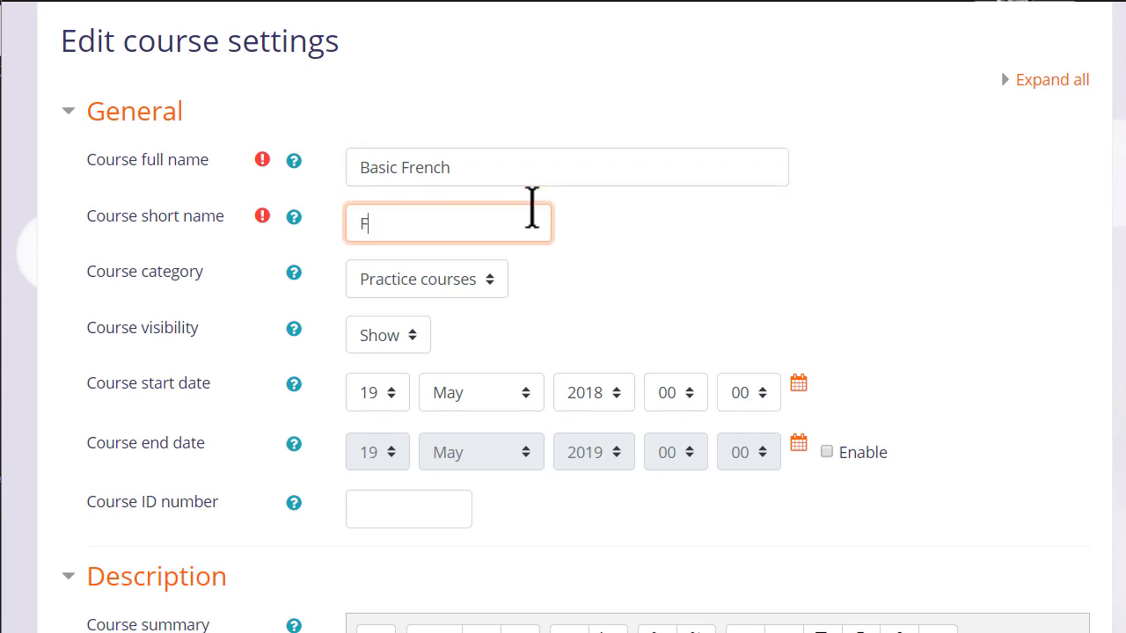
left_click(626, 338)
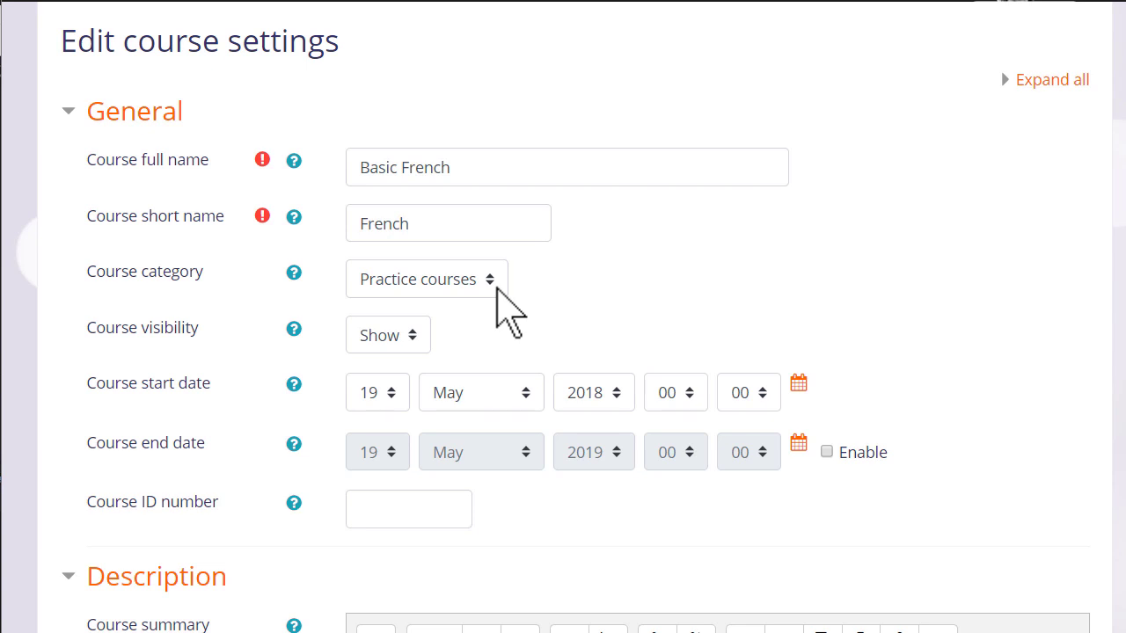
Keep the course visibility at Show and enable the course end date.
left_click(421, 339)
left_click(427, 344)
left_click(826, 452)
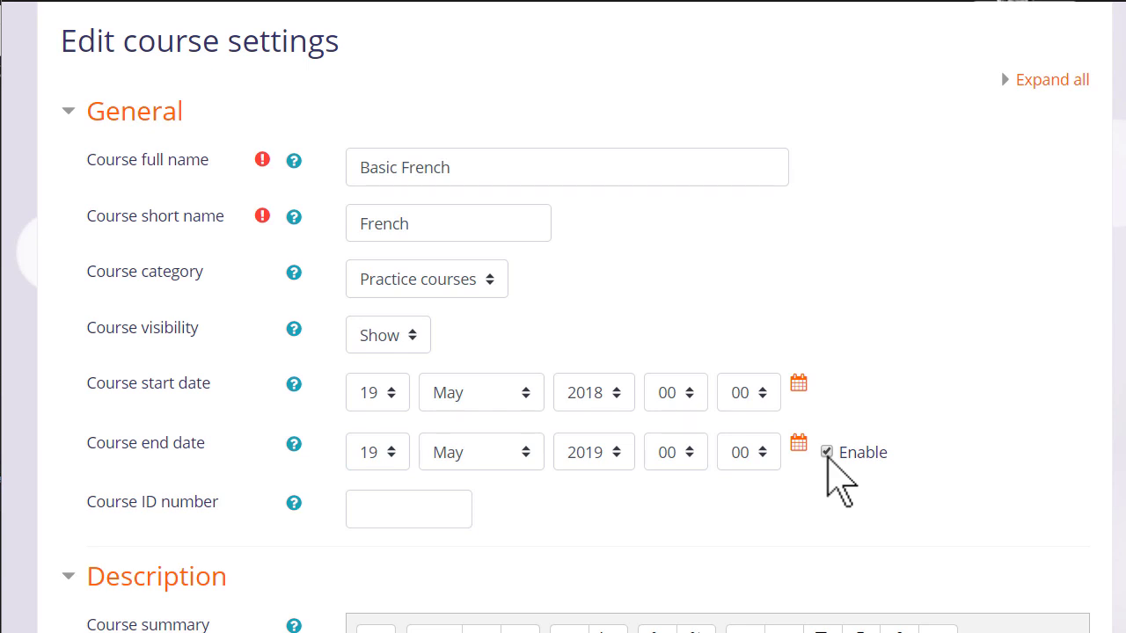
Enter the course summary "A basic course to help beginners learn French.".
scroll(832, 484, "down", 3)
left_click(830, 491)
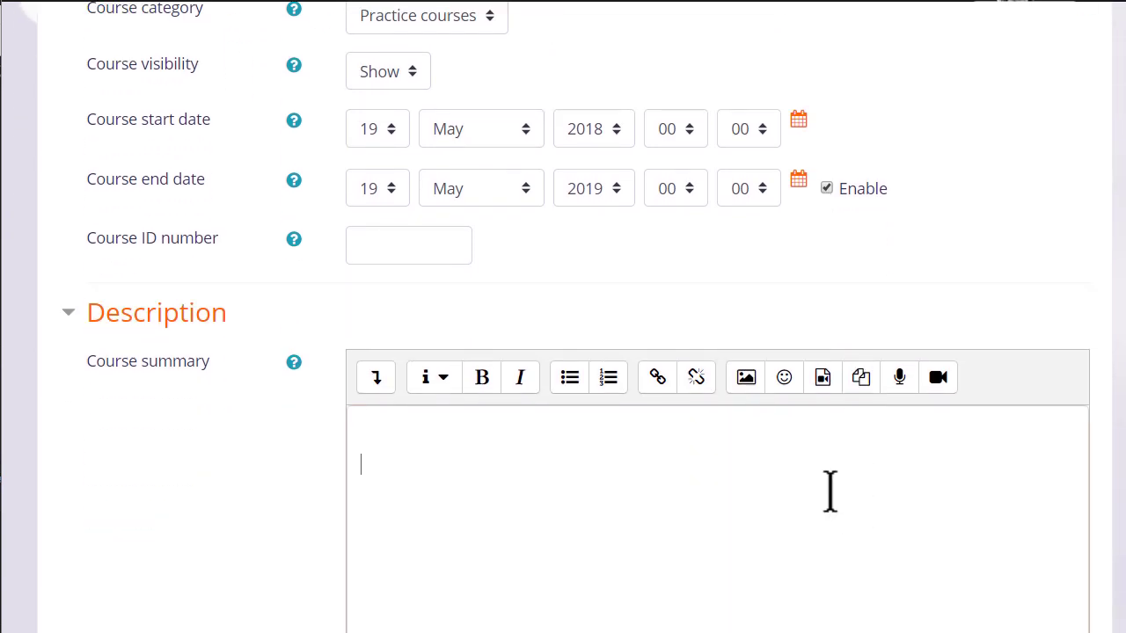
type("A basic course to help beginners learn French.")
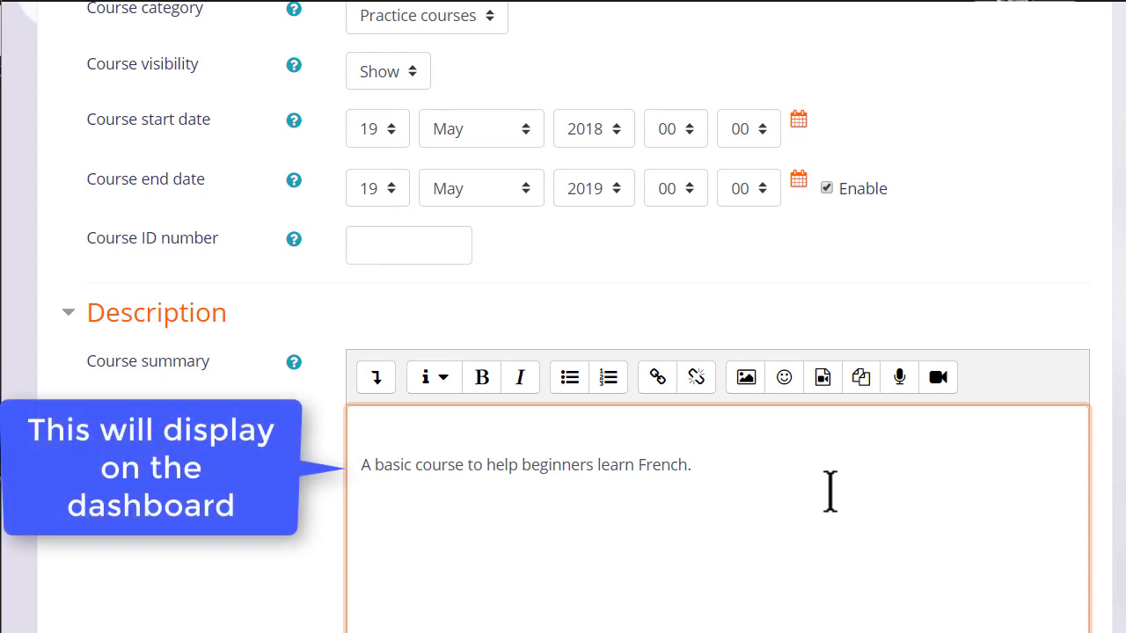
Search the file picker for "French flag" and add the flag image as the course summary file.
scroll(830, 491, "down", 5)
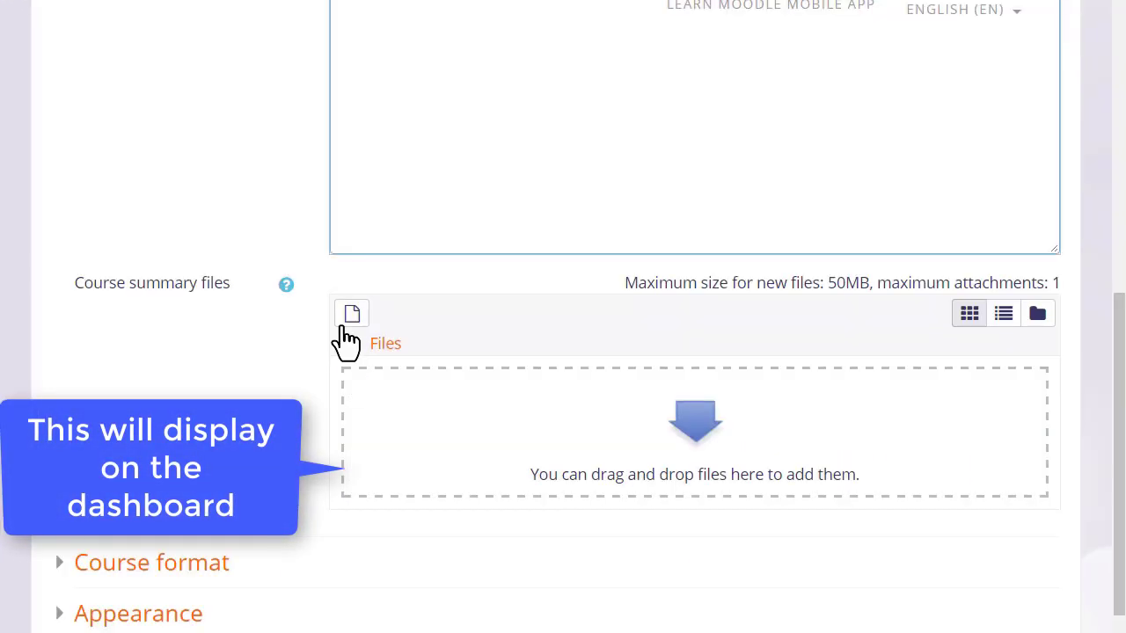
left_click(352, 314)
left_click(502, 334)
type("French flag")
left_click(670, 580)
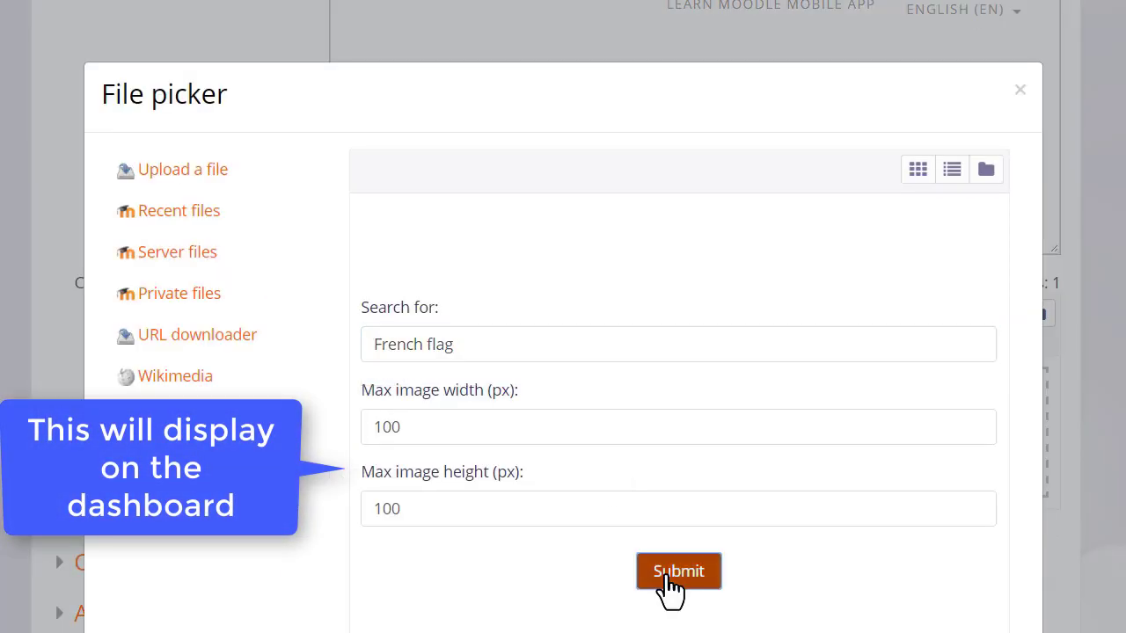
left_click(468, 448)
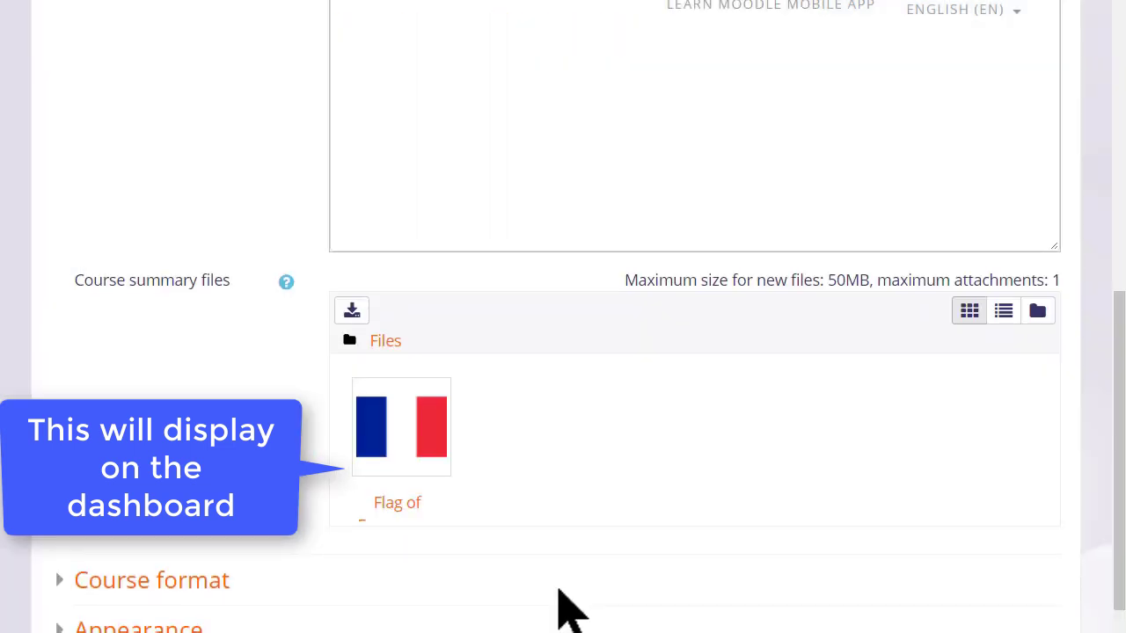
Expand the course format settings and examine the available format and course layout options.
scroll(563, 607, "down", 5)
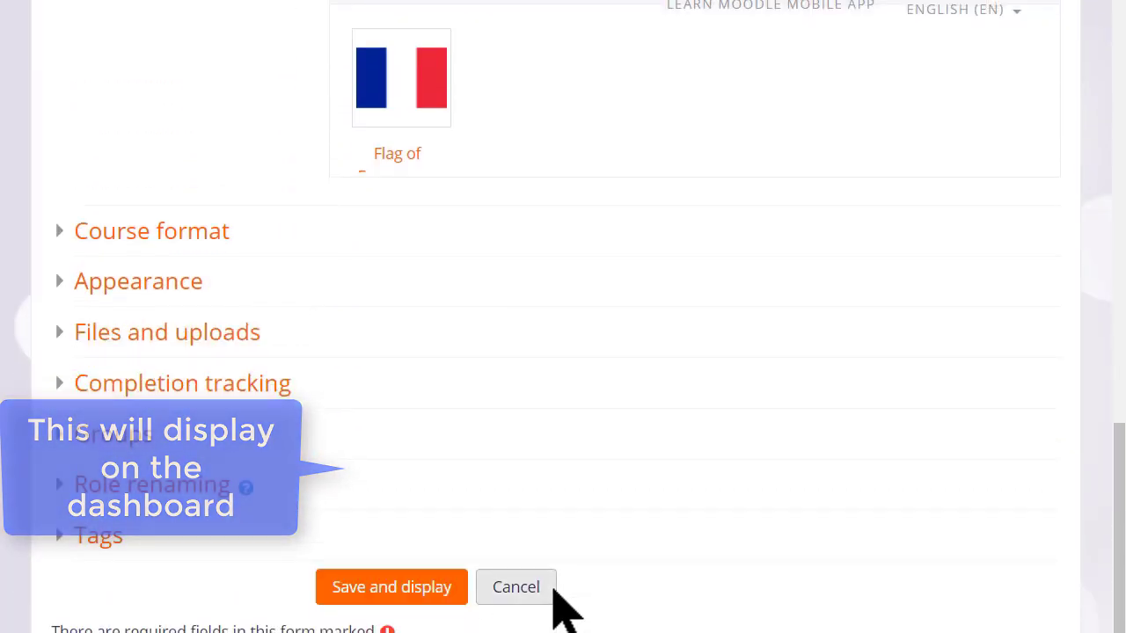
scroll(557, 603, "down", 1)
left_click(214, 142)
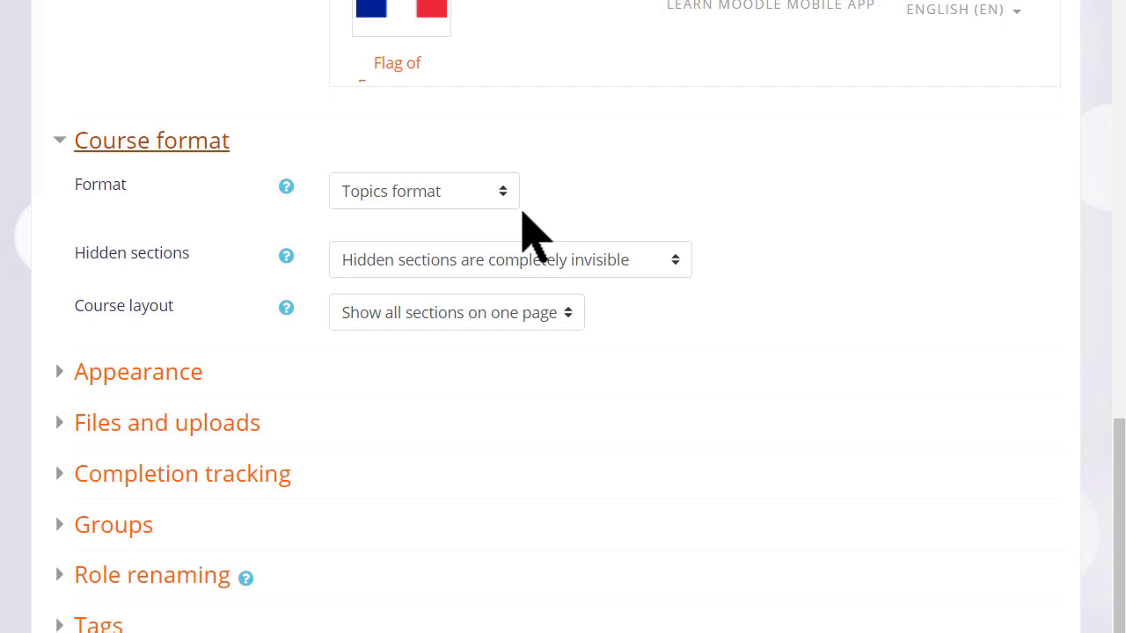
left_click(514, 201)
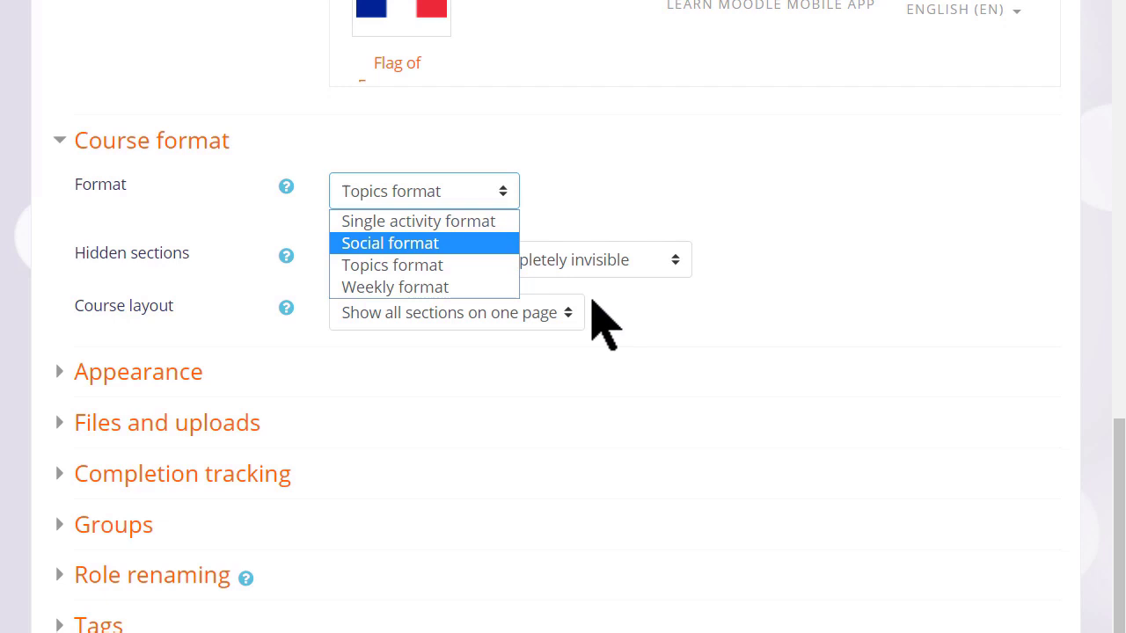
left_click(592, 300)
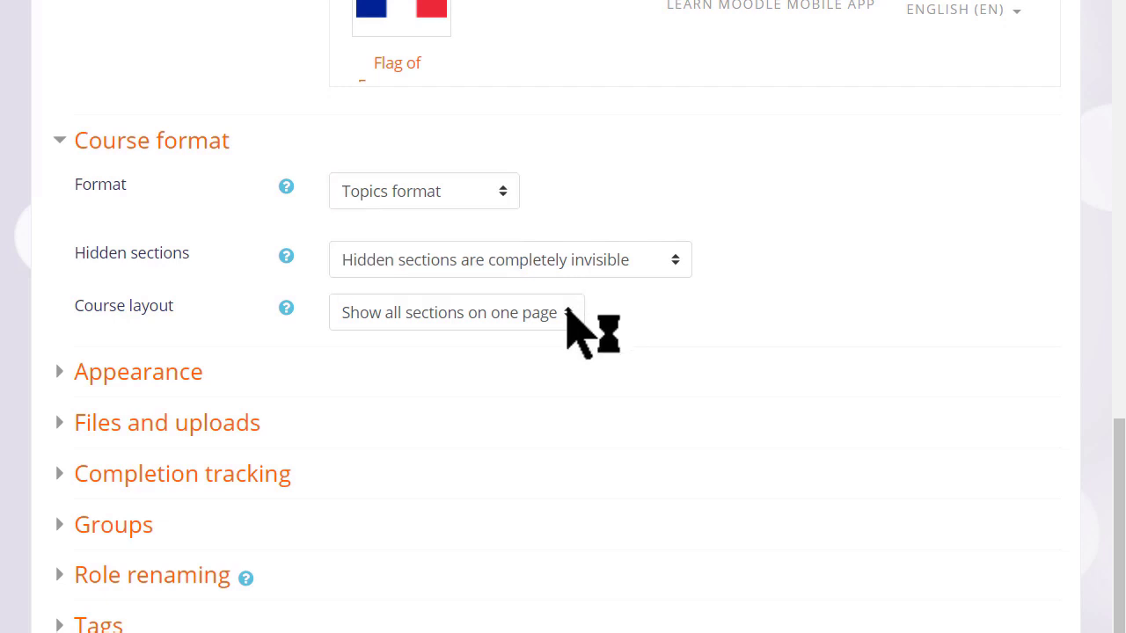
left_click(567, 312)
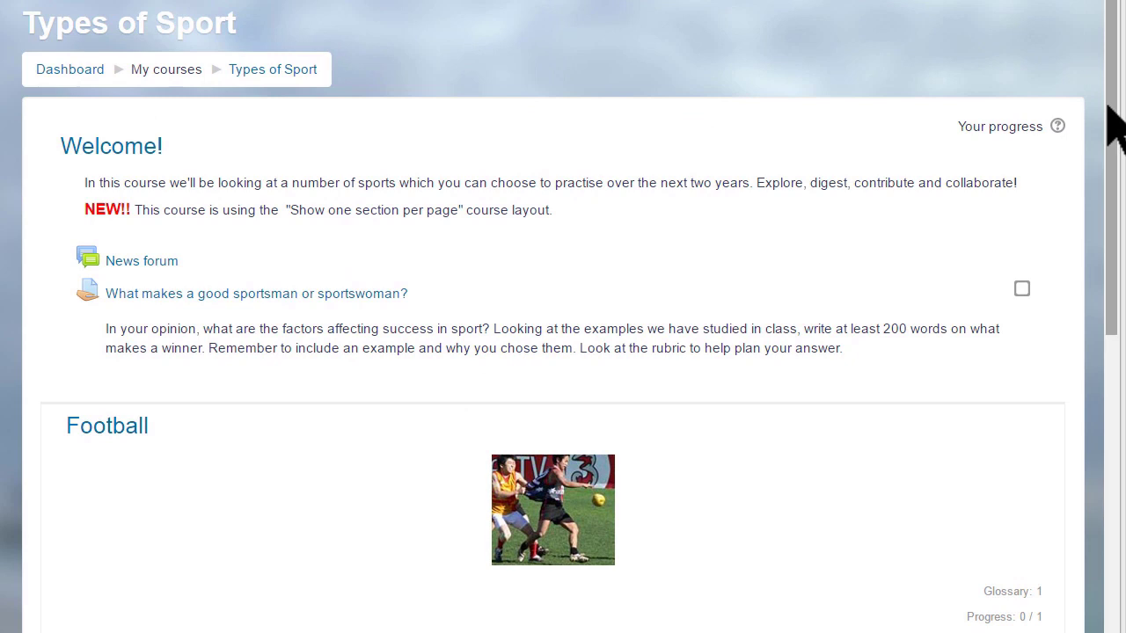
Look through the Types of Sport course's one-section-per-page layout, opening the Tennis section and its section jump list.
scroll(1101, 150, "down", 3)
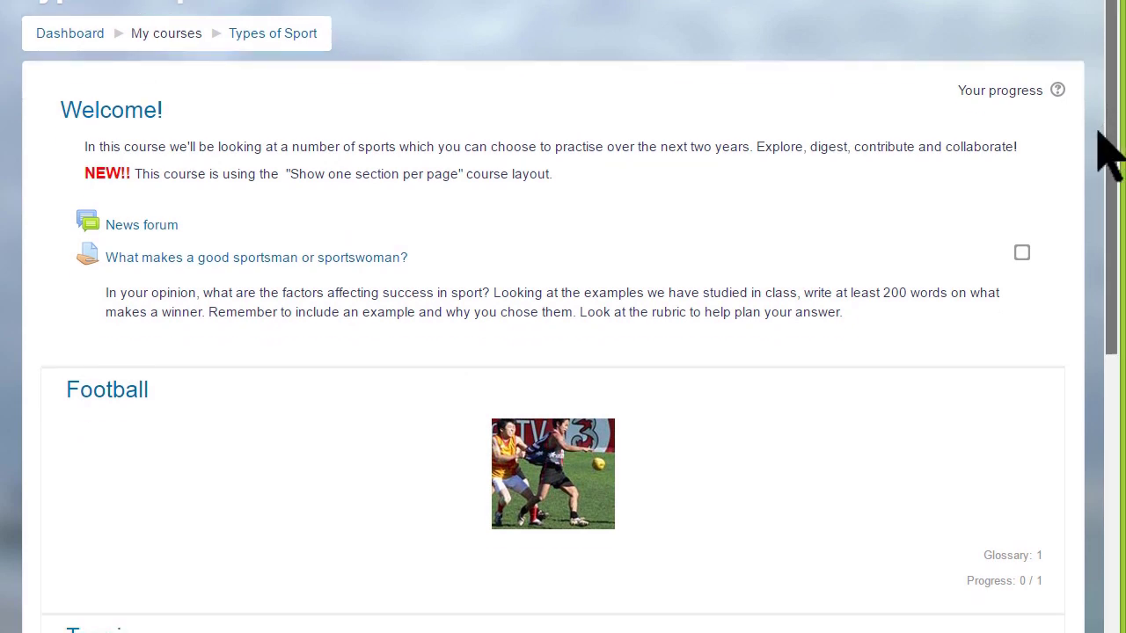
scroll(1091, 242, "down", 3)
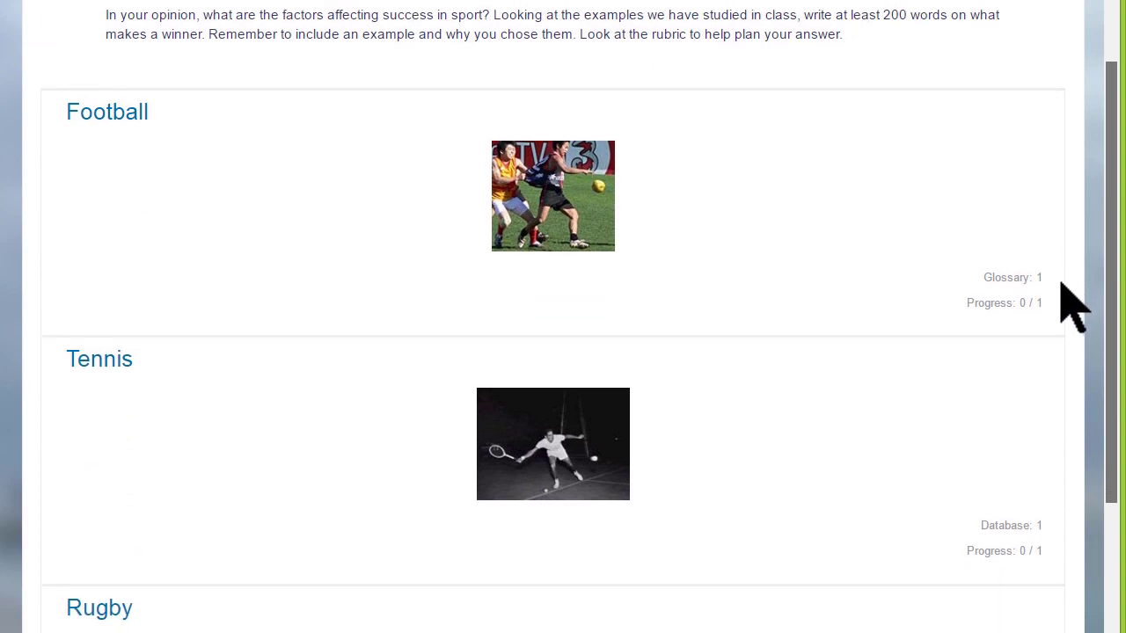
scroll(1071, 361, "down", 1)
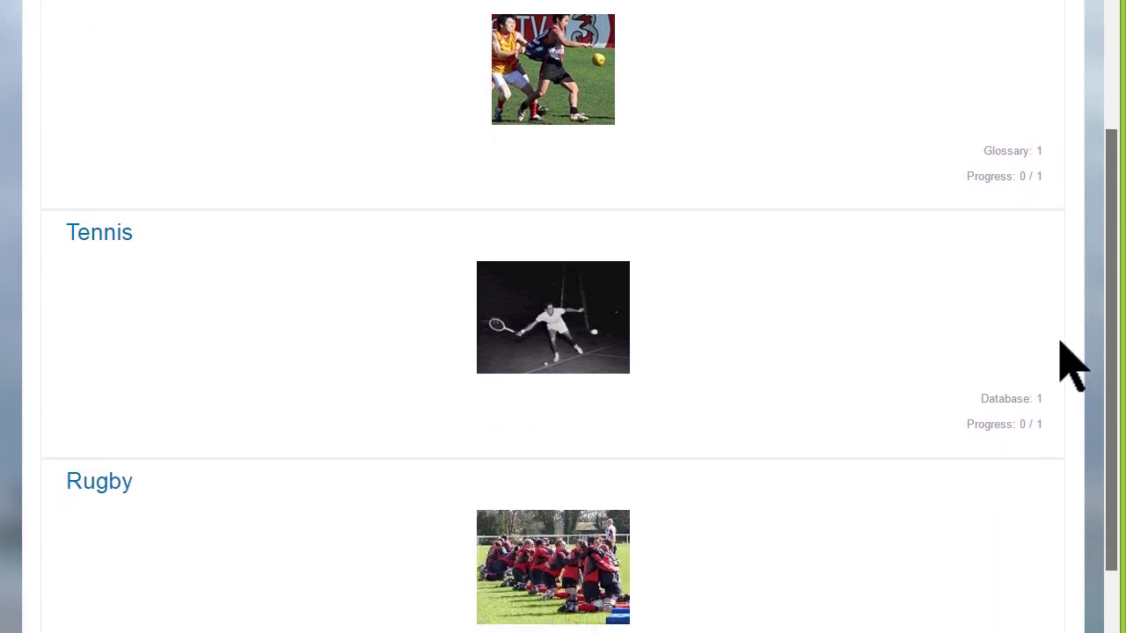
scroll(1068, 373, "down", 1)
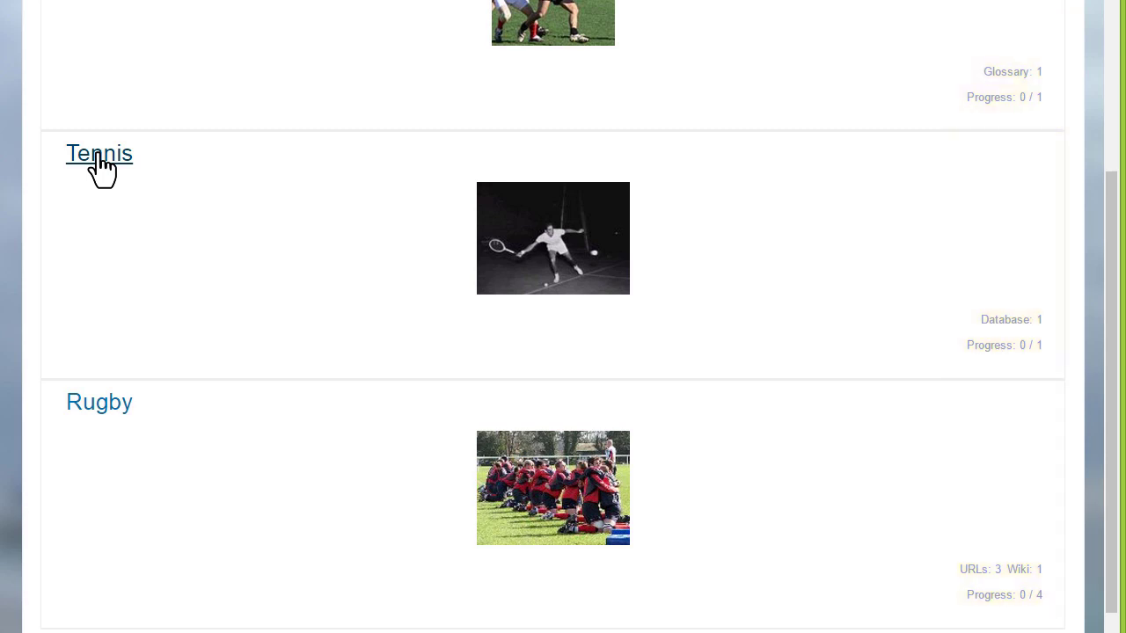
left_click(99, 158)
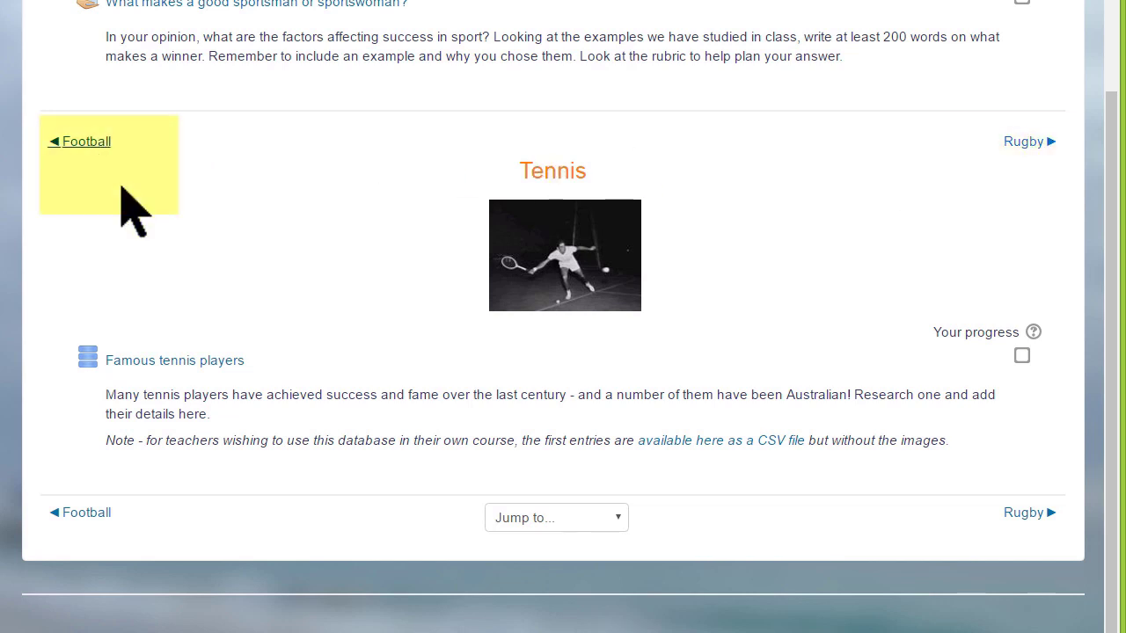
left_click(617, 519)
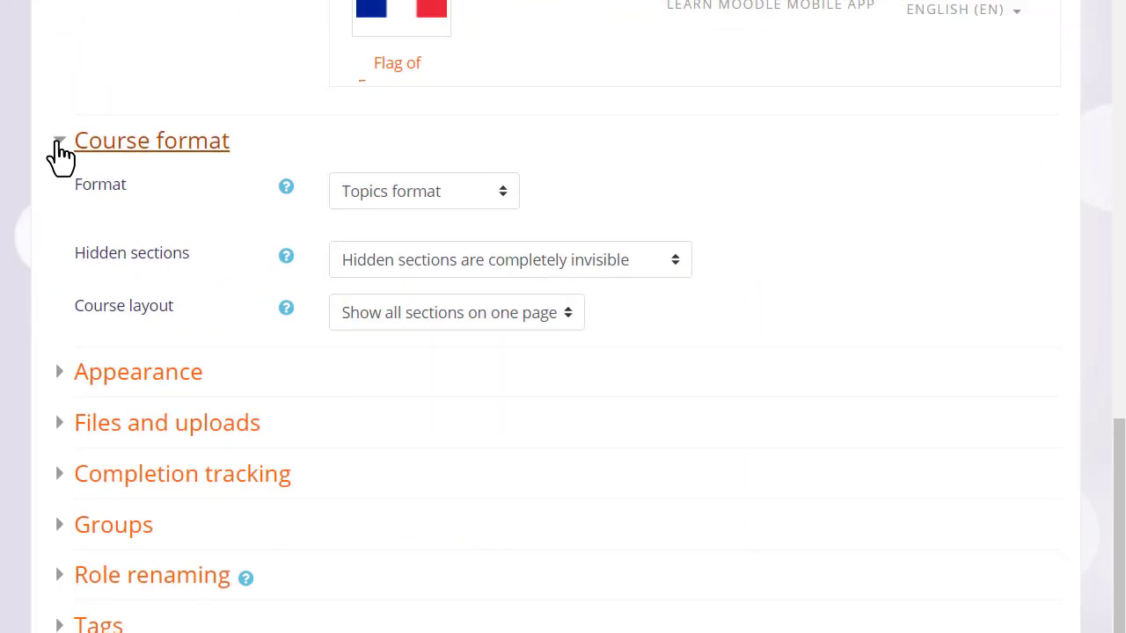
Examine the Appearance settings and the Files and uploads settings of the course, collapsing each section again.
left_click(145, 192)
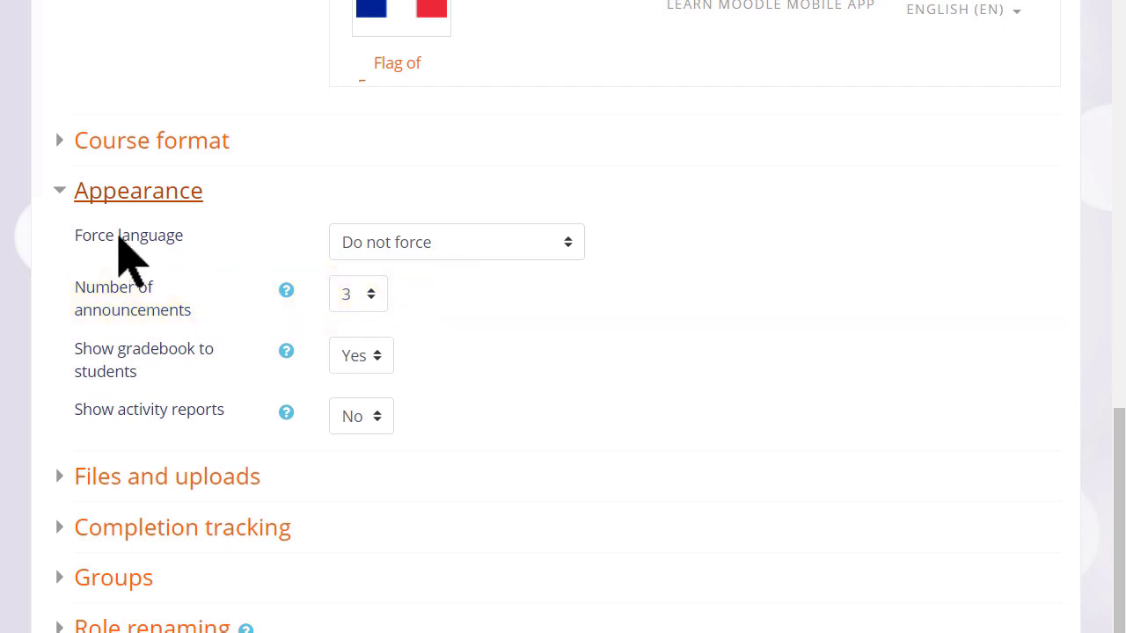
left_click(56, 197)
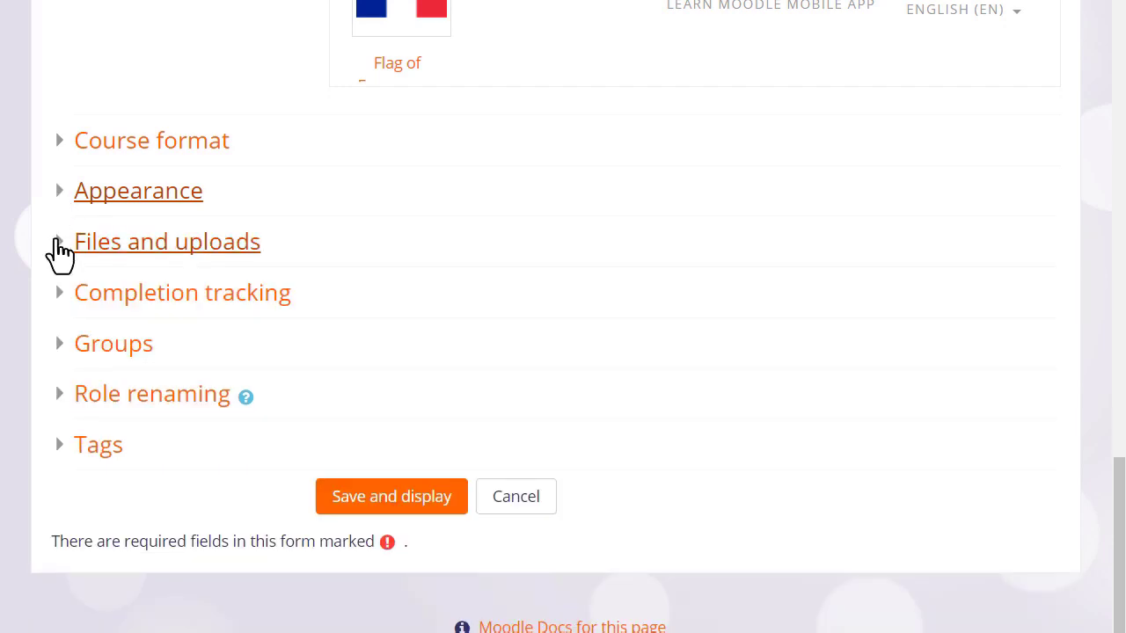
left_click(67, 256)
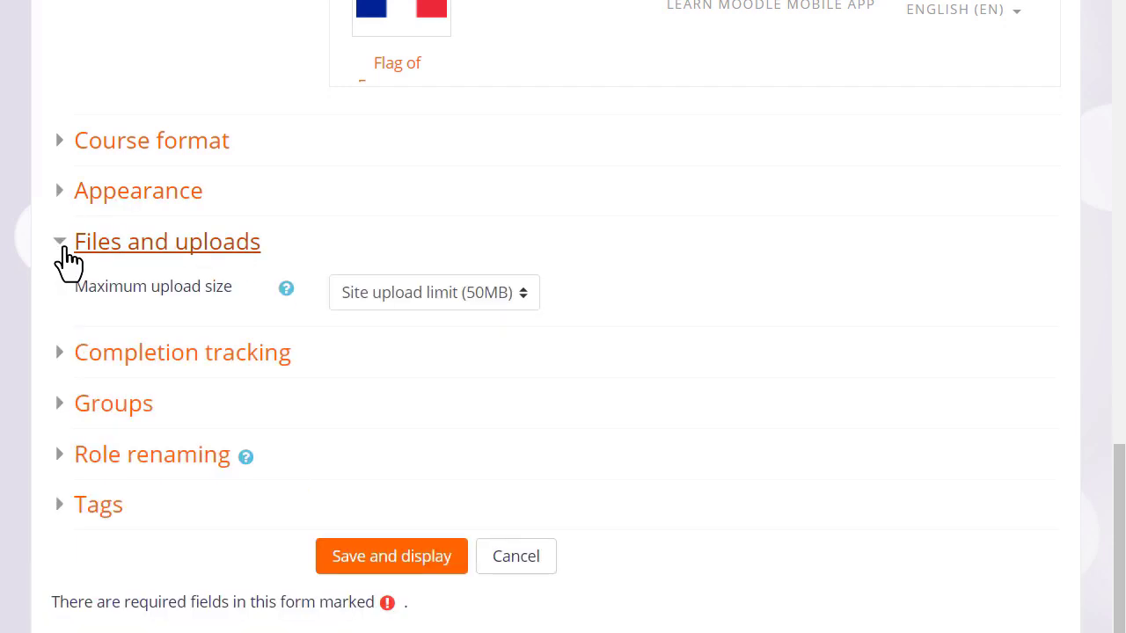
left_click(66, 249)
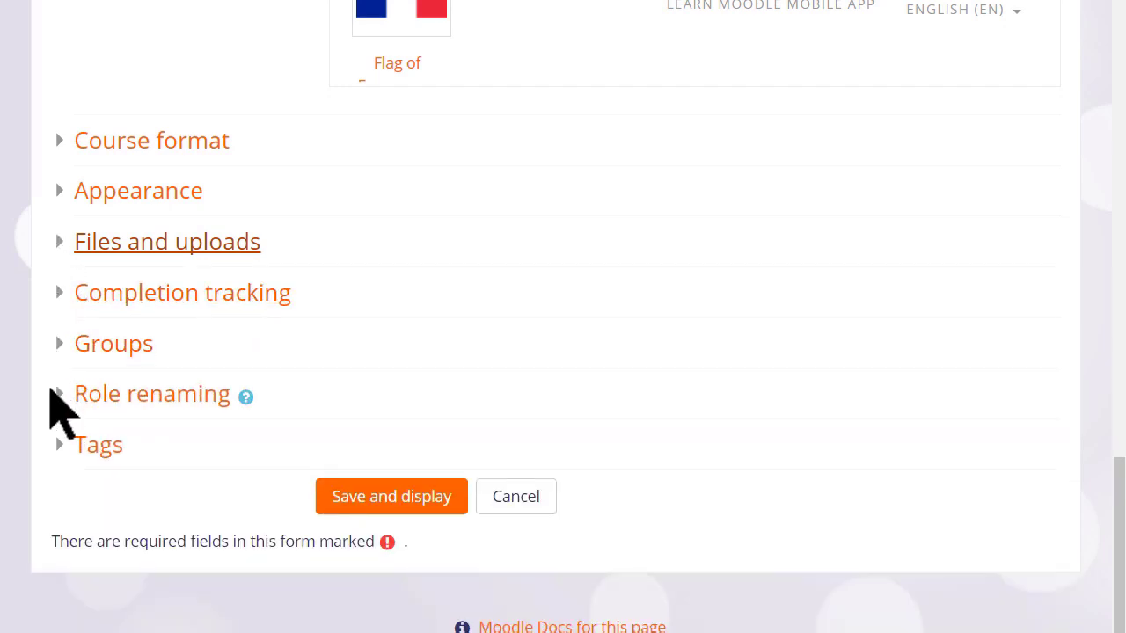
Set the course's word for the 'Student' role to "Learner", then save the settings and display the course.
left_click(58, 407)
scroll(36, 404, "down", 4)
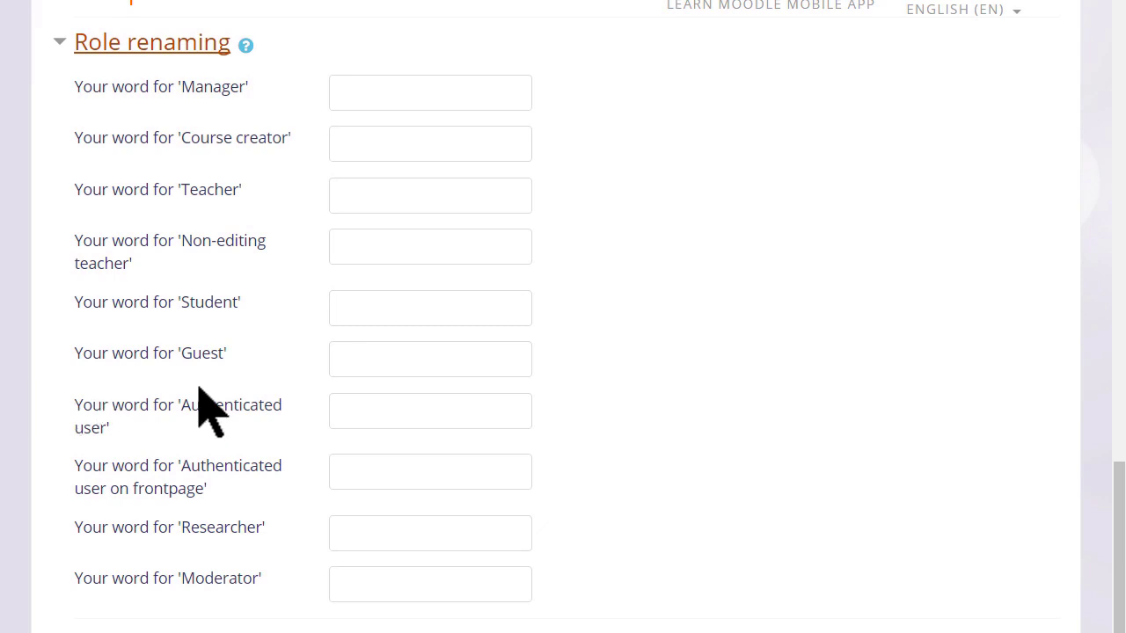
left_click(360, 308)
type("Learner")
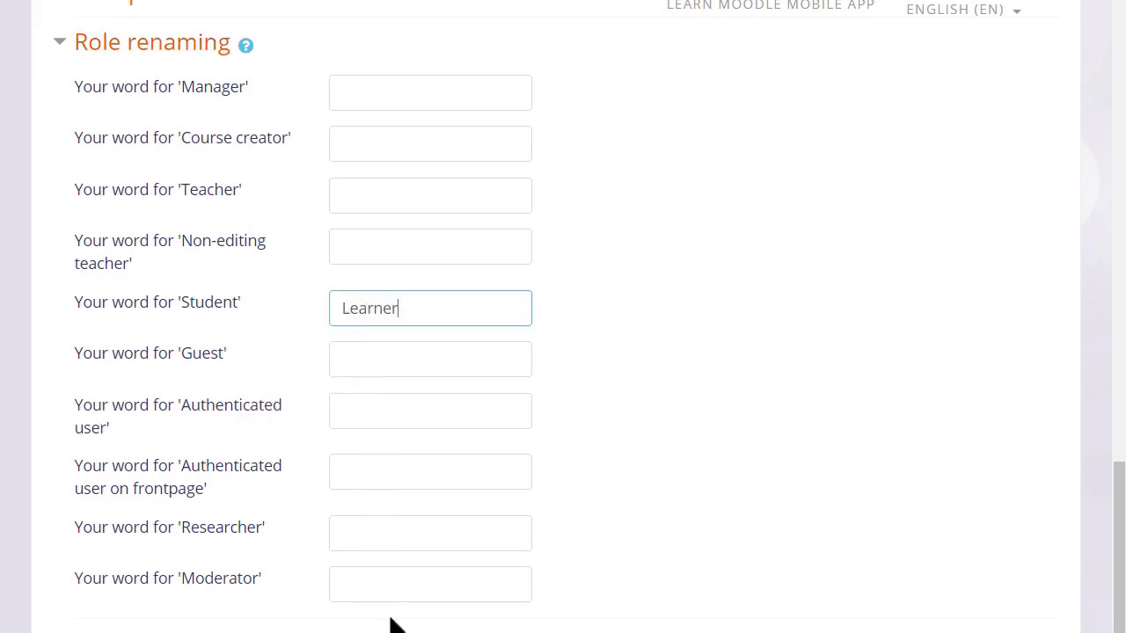
scroll(393, 623, "down", 1)
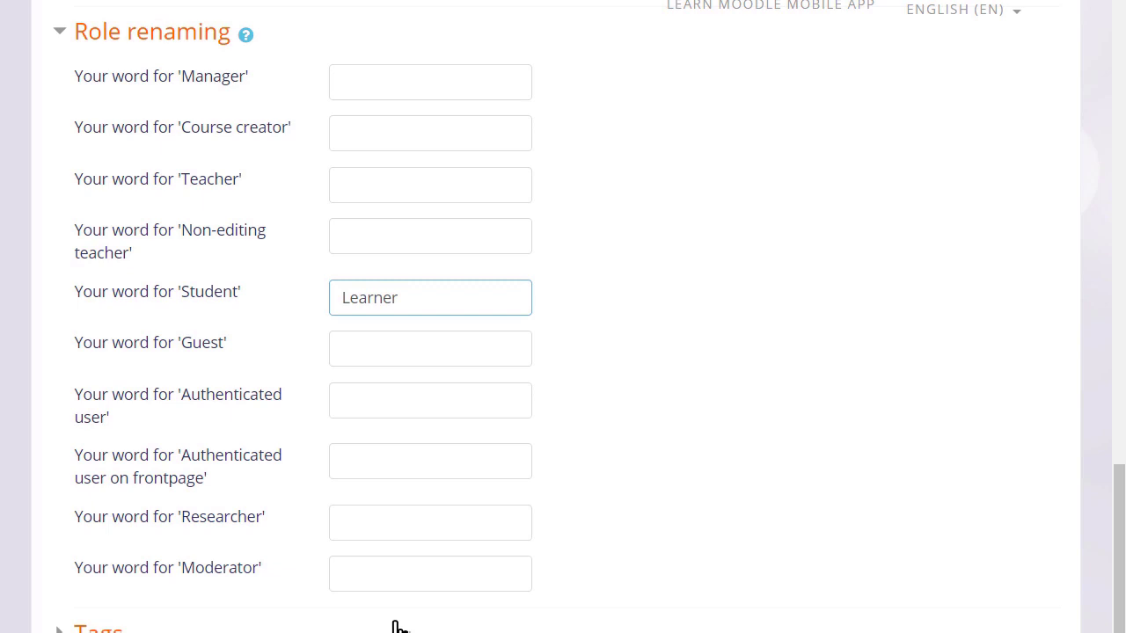
scroll(393, 623, "down", 3)
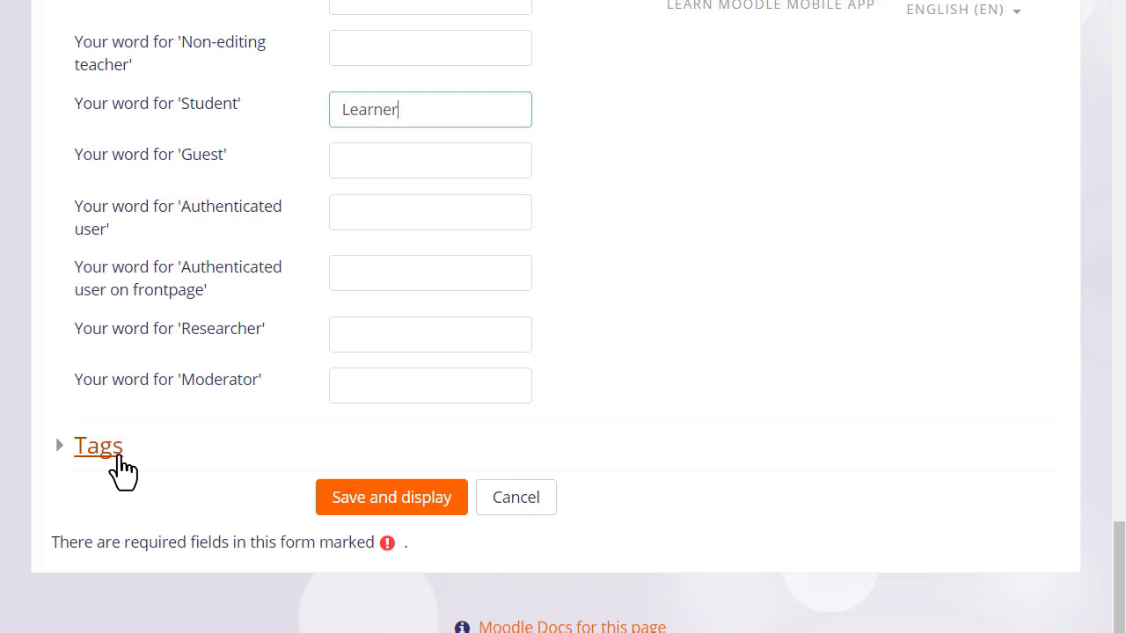
left_click(400, 513)
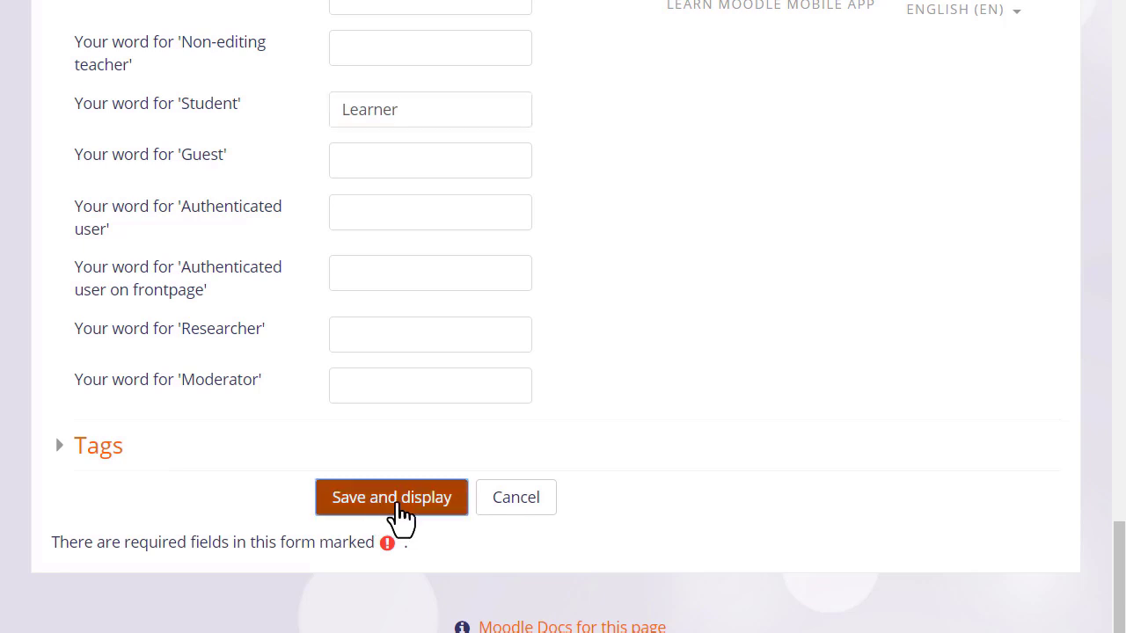